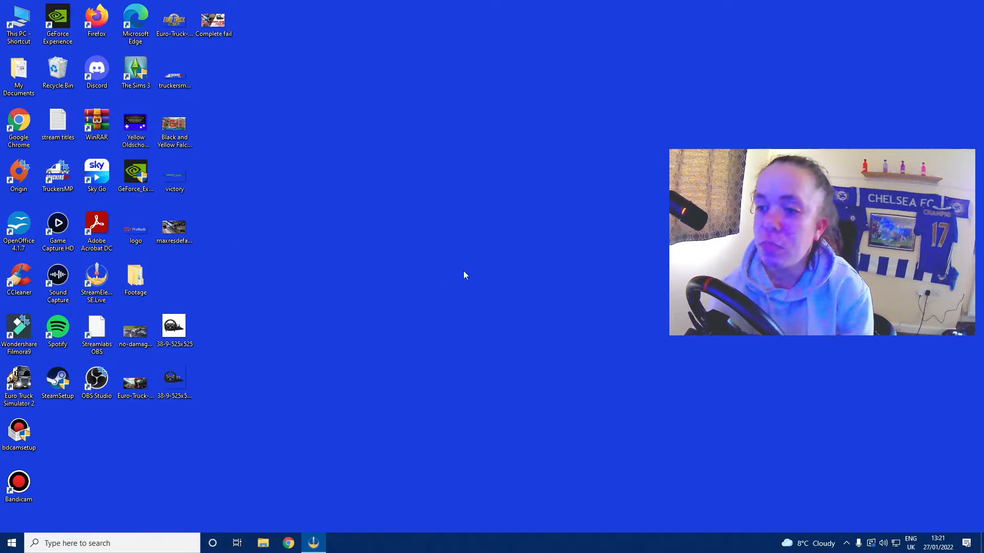
# Launch Chrome and load the streamelements.com homepage
pyautogui.doubleClick(97, 277)
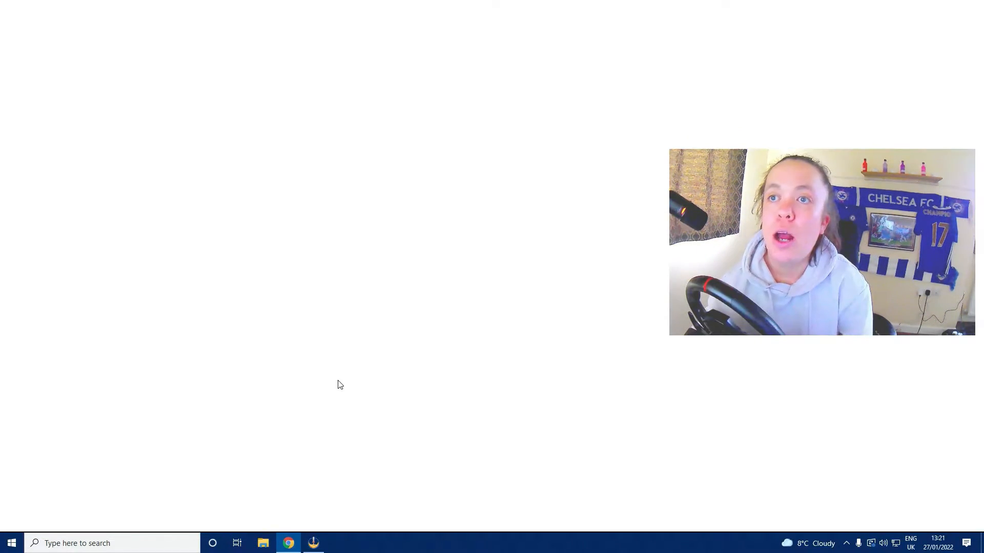
pyautogui.click(300, 24)
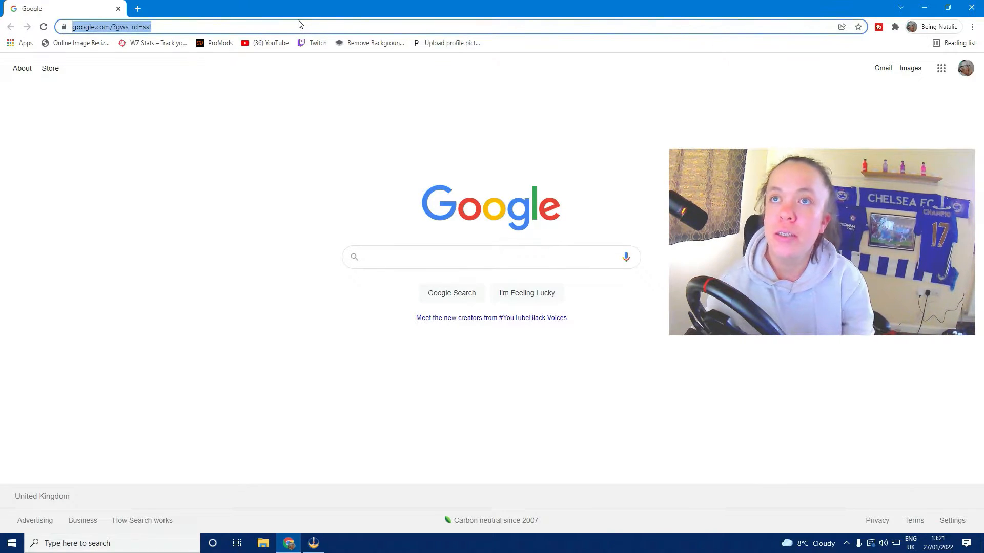
pyautogui.write('strea')
pyautogui.press('Return')
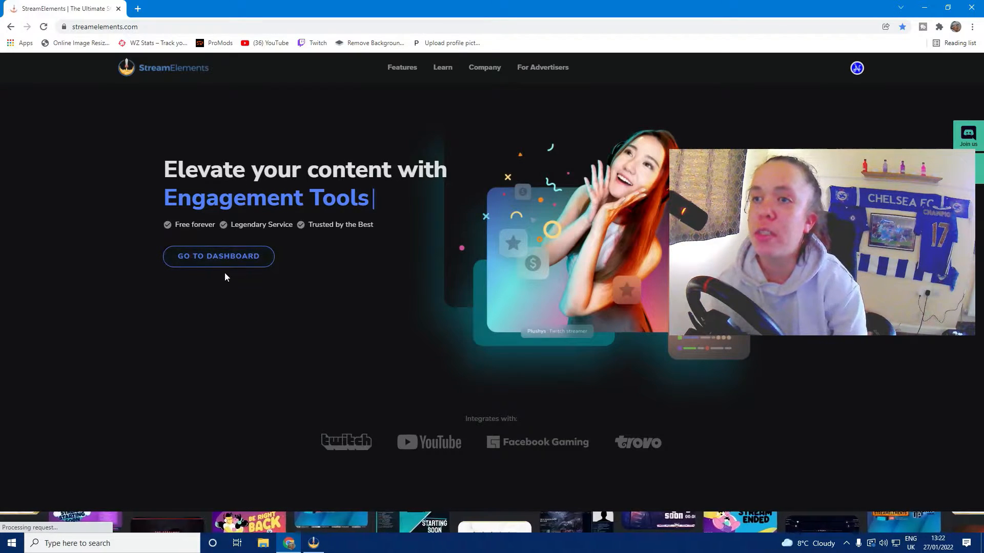
# From the dashboard, open My overlays, view the Daily Sub Goal overlay, then return to the list
pyautogui.click(229, 259)
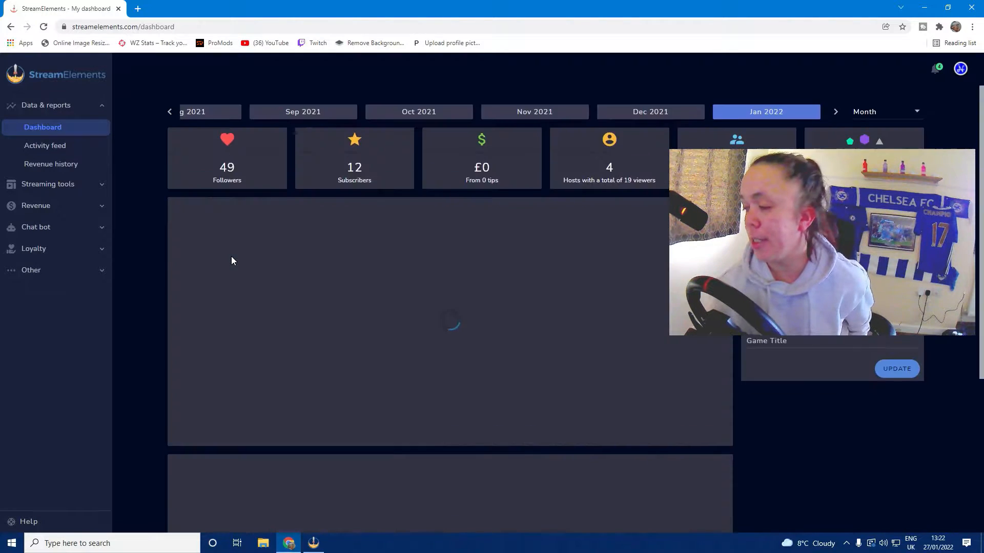
pyautogui.click(69, 185)
pyautogui.click(49, 225)
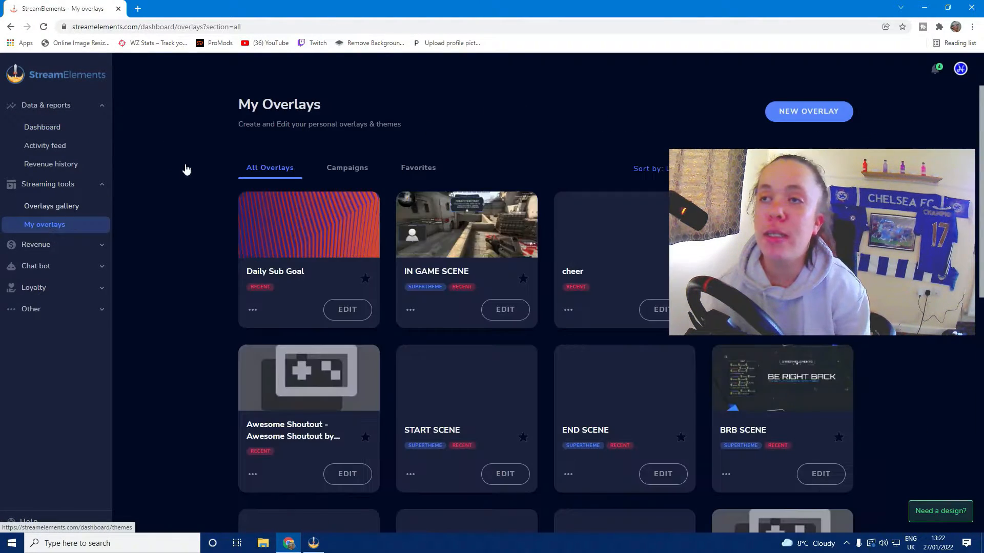
pyautogui.click(342, 311)
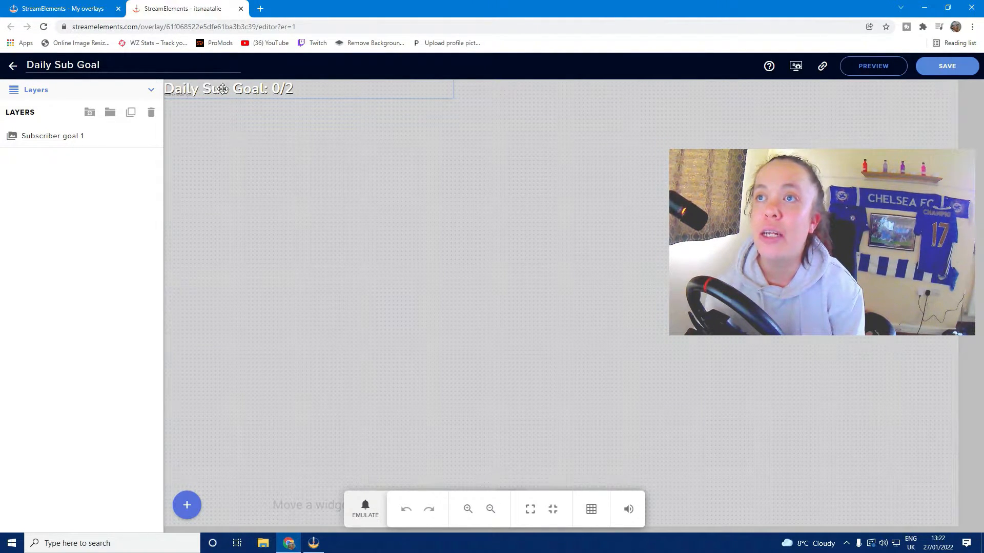
pyautogui.click(16, 70)
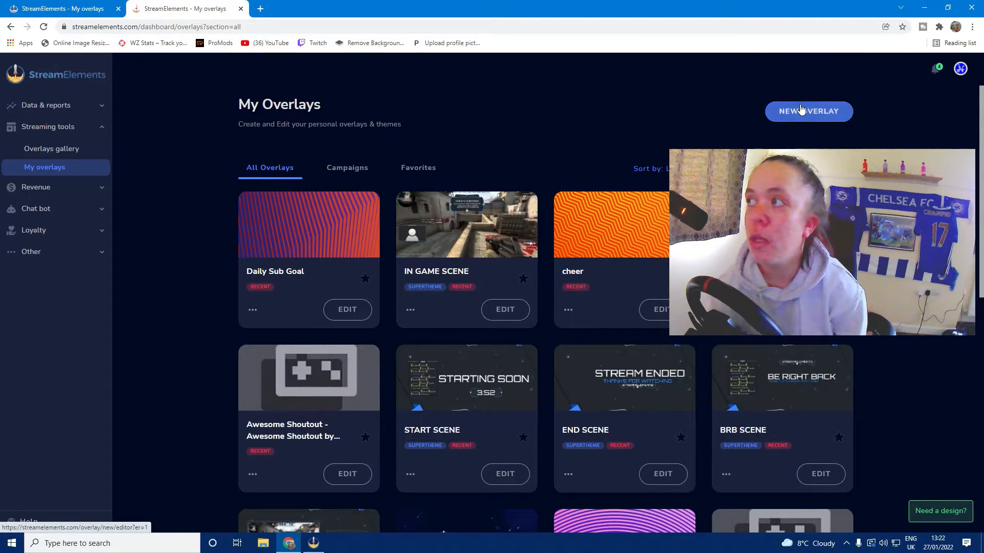
# Create a new overlay at 1080p resolution and open its editor
pyautogui.click(817, 116)
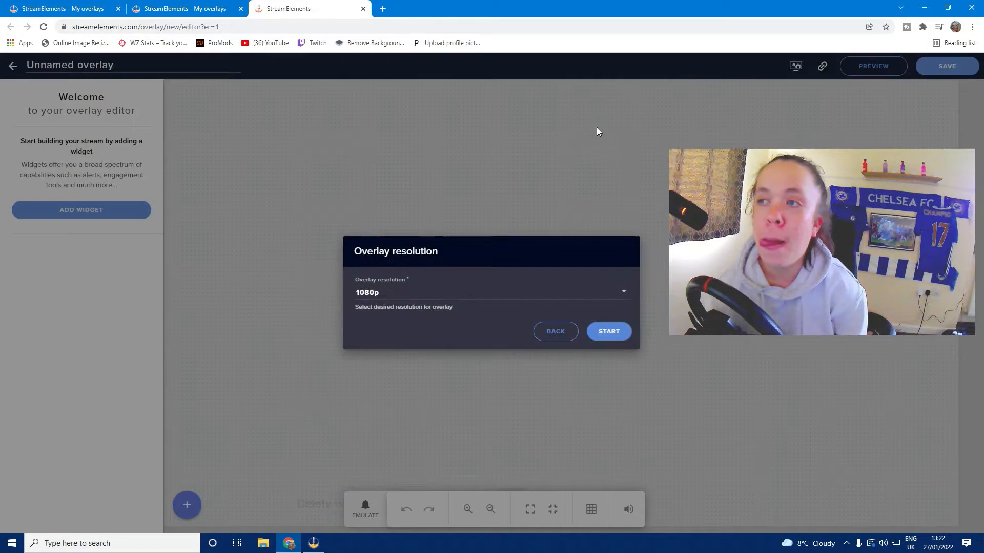
pyautogui.click(441, 293)
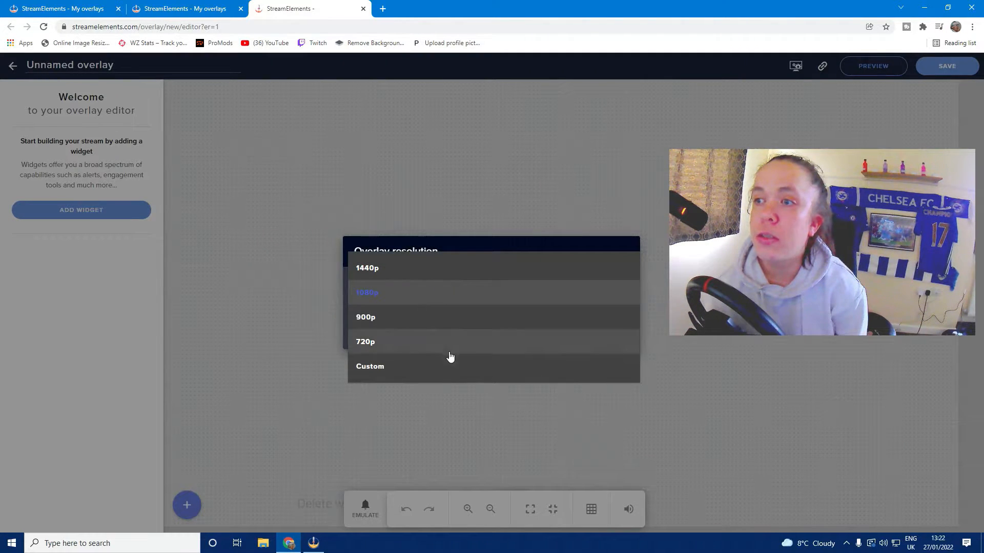
pyautogui.click(413, 296)
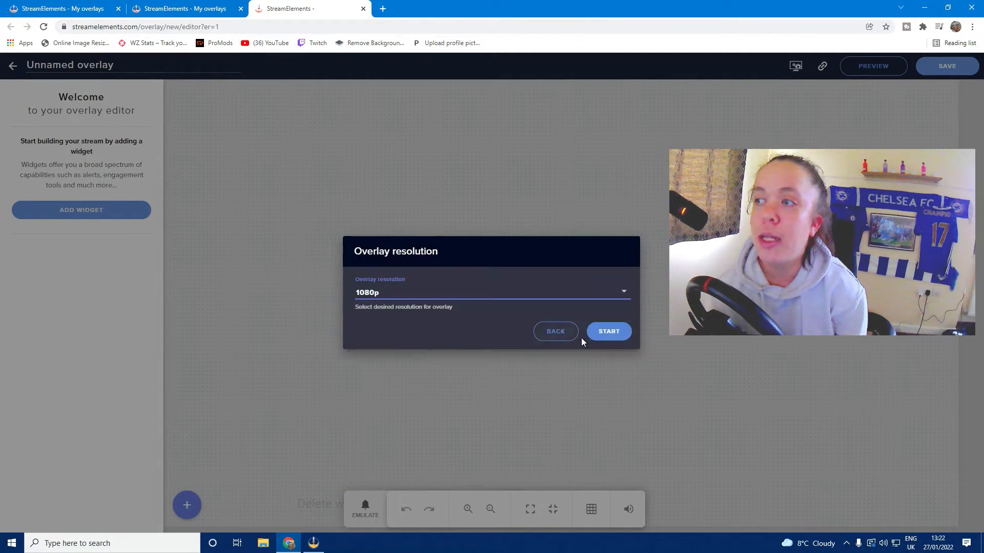
pyautogui.click(595, 339)
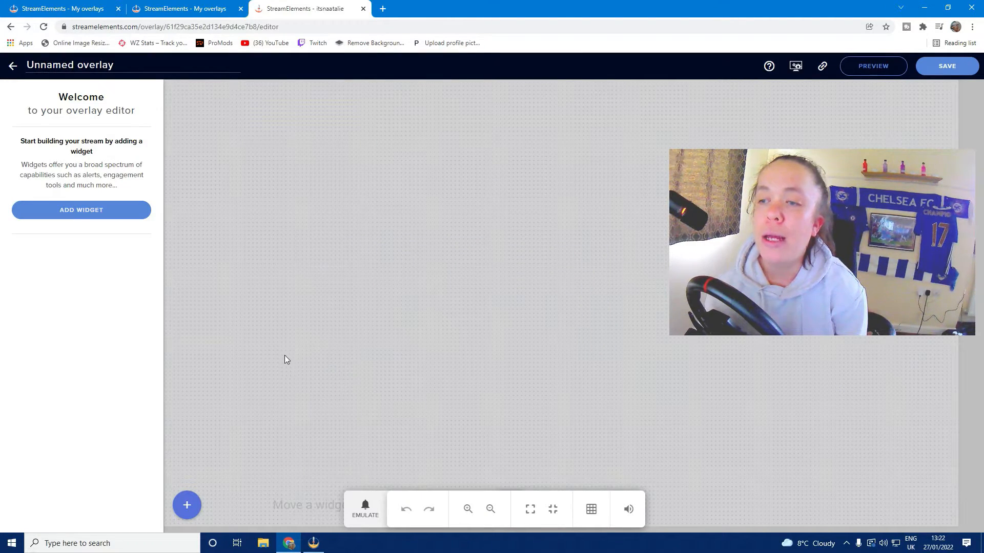
# Add a Subscriber goal widget from Labels > Subscribers > Goals
pyautogui.click(195, 509)
pyautogui.moveTo(258, 364)
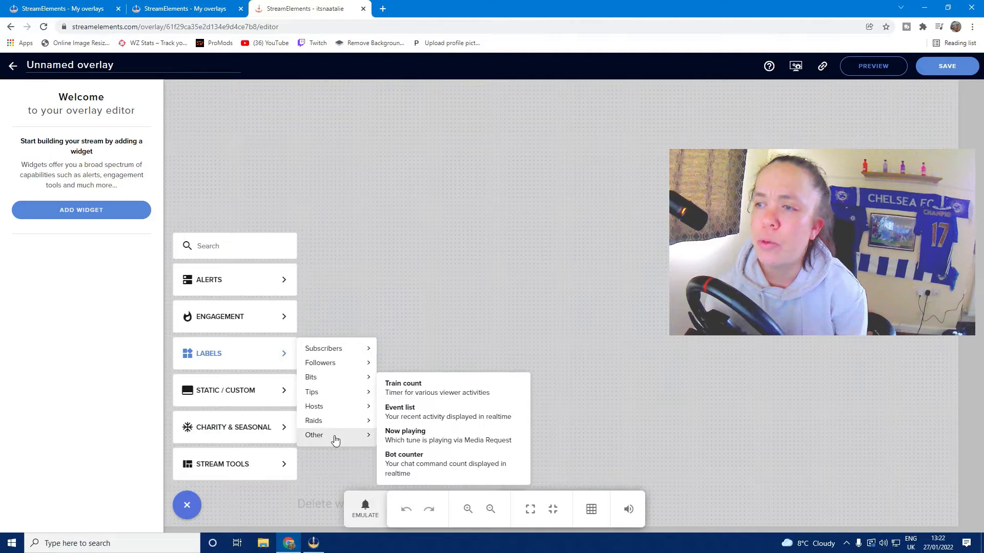
pyautogui.moveTo(365, 357)
pyautogui.moveTo(424, 380)
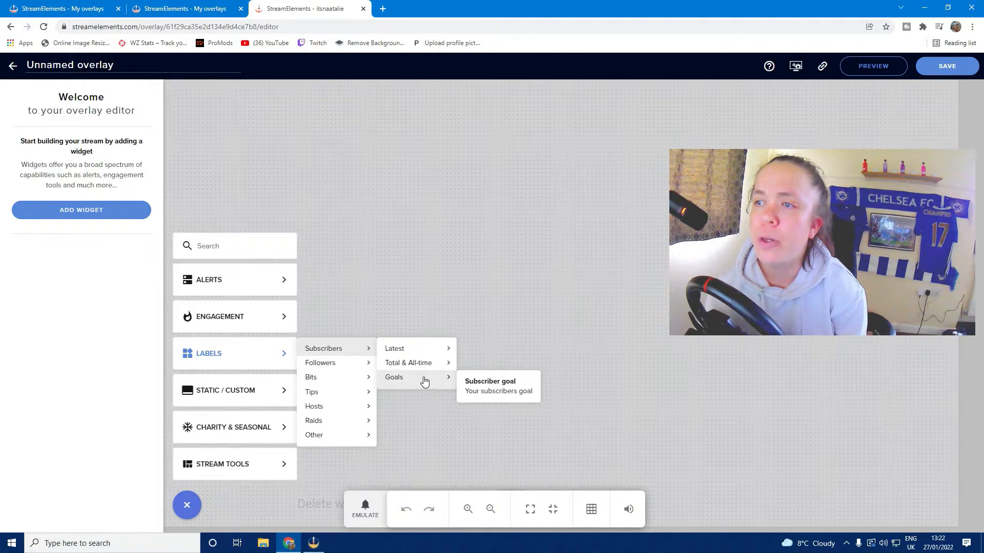
pyautogui.click(519, 392)
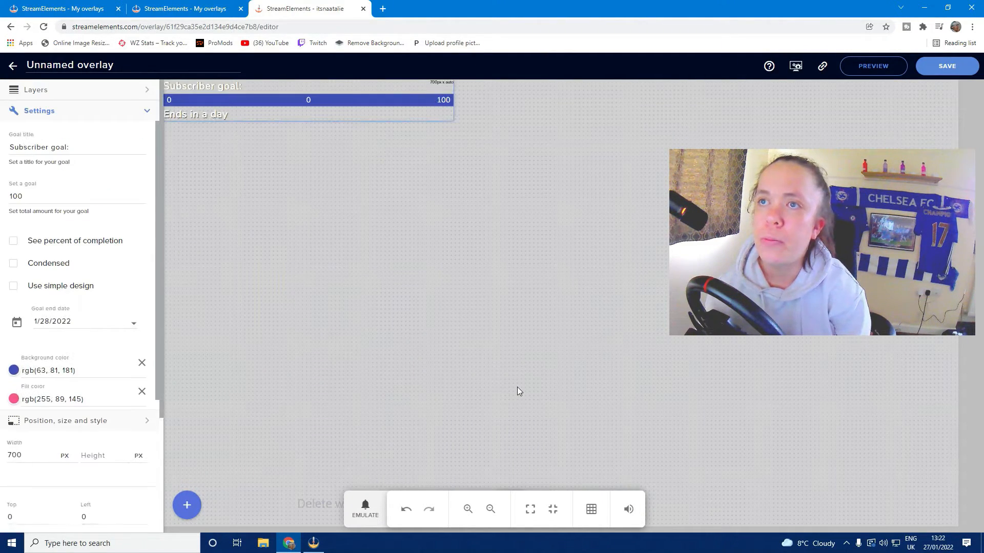
# Move the goal widget down-right, set its goal to 10, and use the simple one-line design
pyautogui.moveTo(344, 99); pyautogui.dragTo(377, 151)
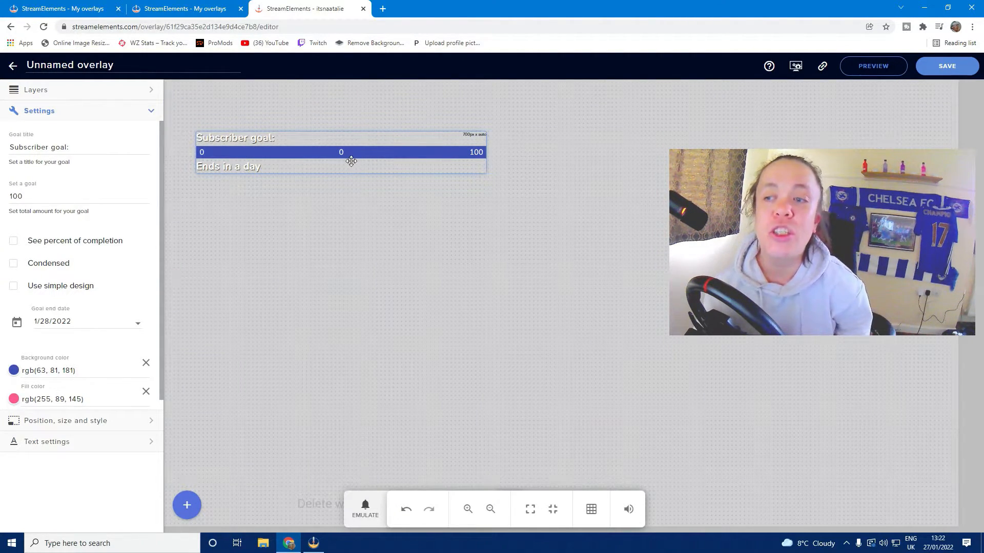
pyautogui.moveTo(352, 160); pyautogui.dragTo(354, 147)
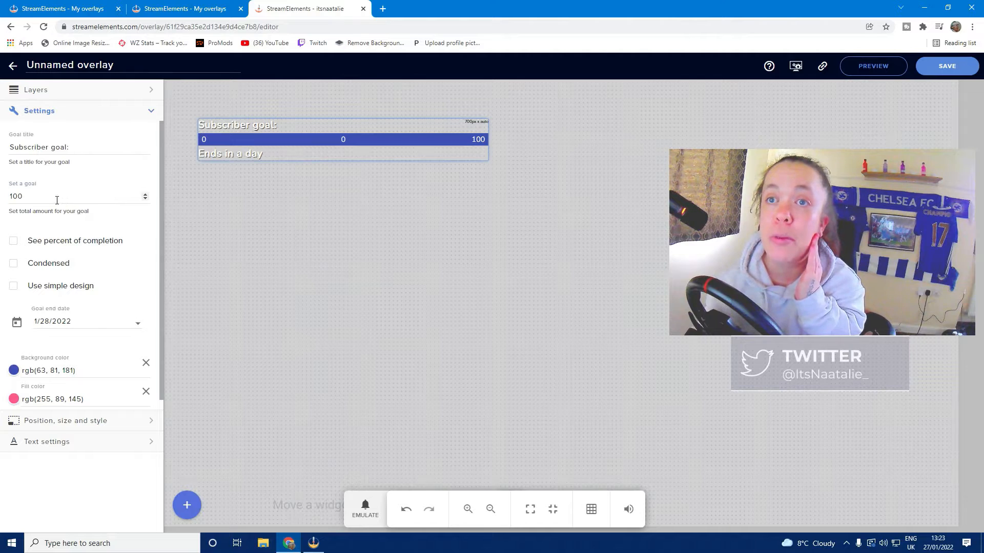
pyautogui.moveTo(56, 201); pyautogui.dragTo(11, 197)
pyautogui.write('1')
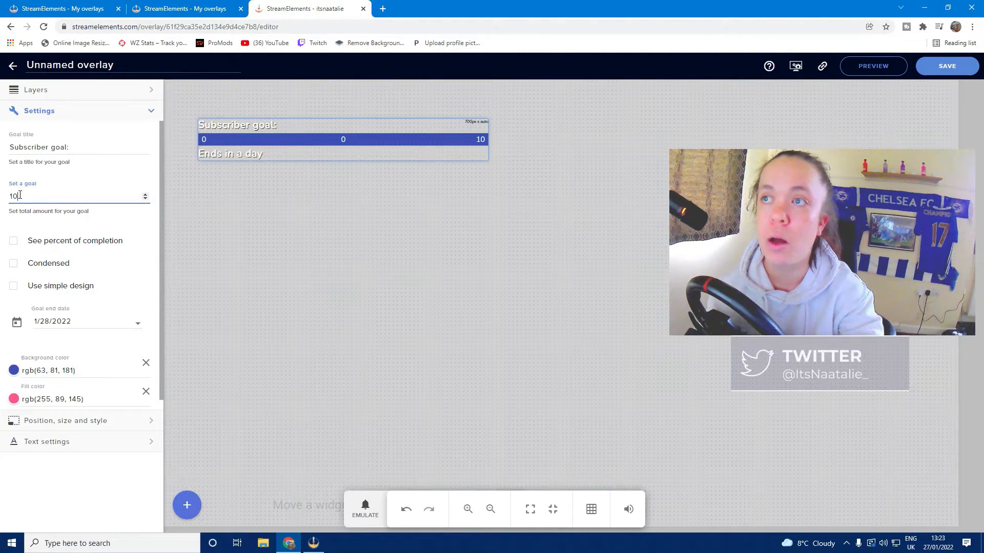
pyautogui.write('0')
pyautogui.click(14, 285)
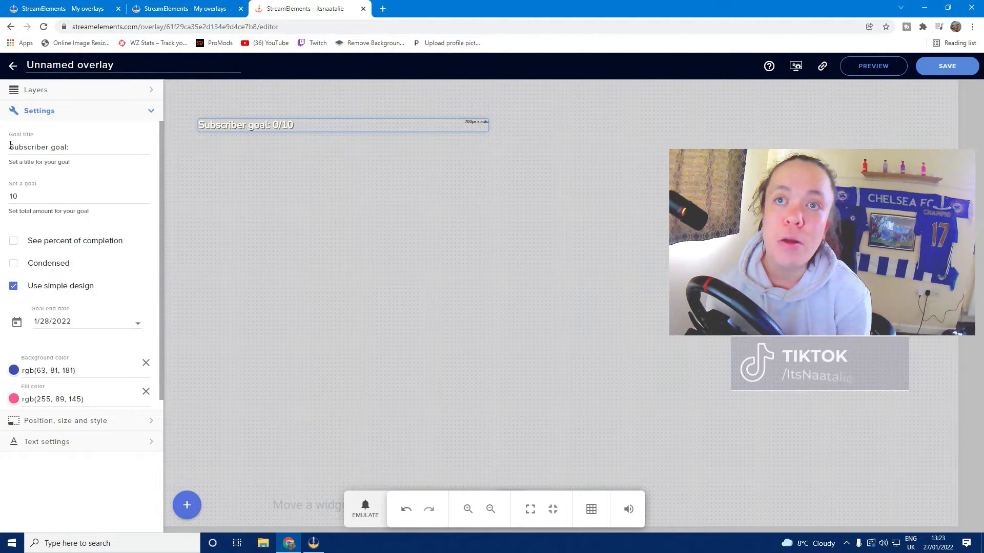
# Rename the goal title to 'Daily Sub Goal' and refresh the widget on the canvas
pyautogui.moveTo(9, 147); pyautogui.dragTo(81, 145)
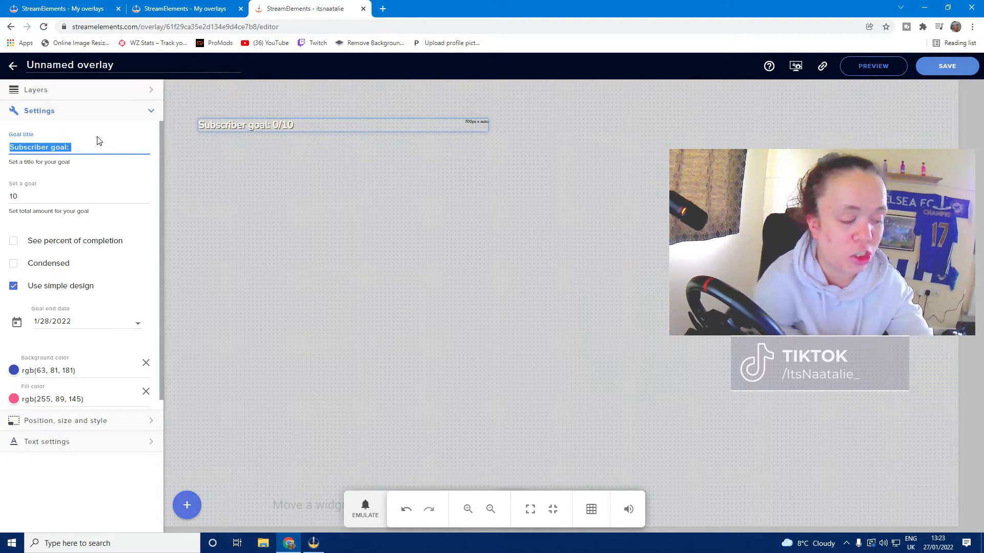
pyautogui.write('Daily Sub Goal')
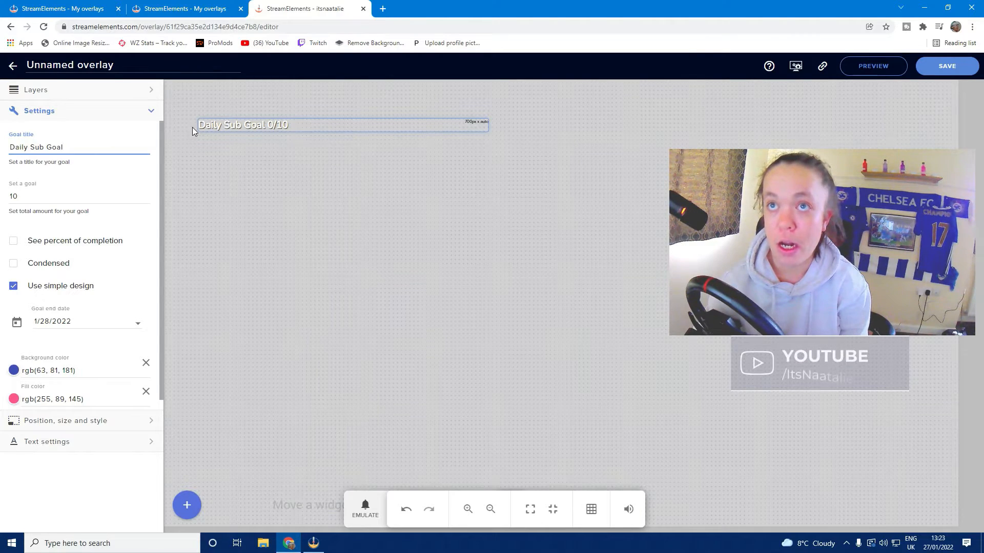
pyautogui.click(313, 145)
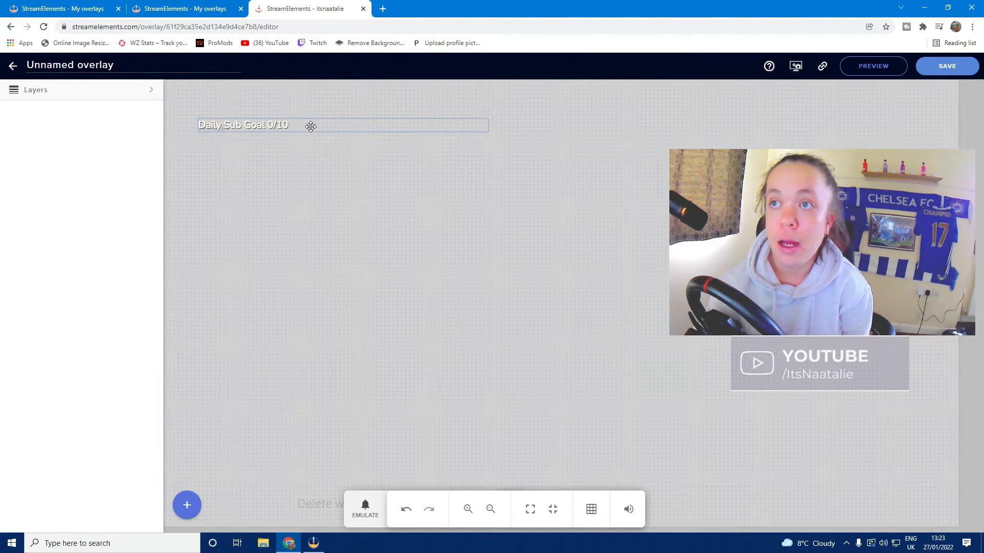
pyautogui.click(309, 126)
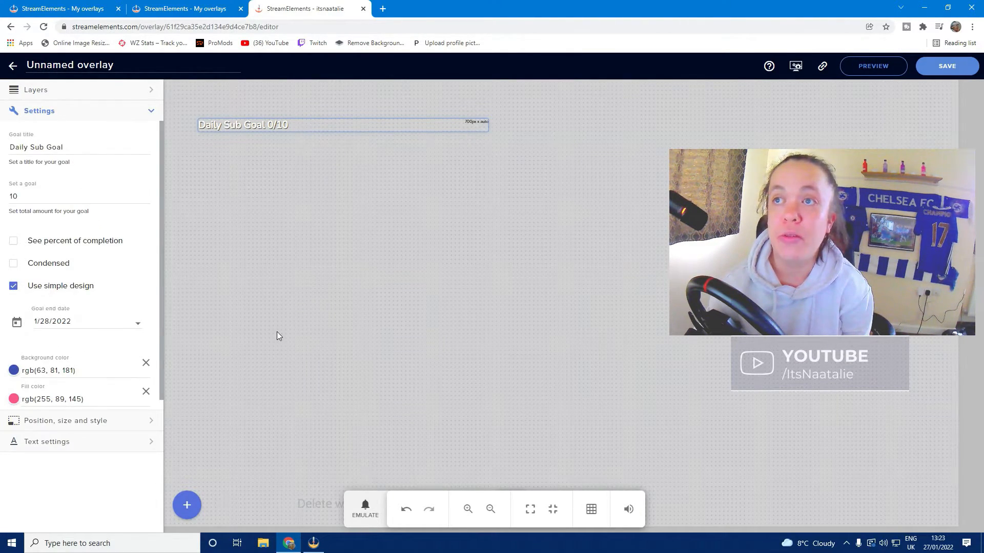
# In session data's Goals tab, keep subscription goal progress at 0 and save
pyautogui.click(795, 68)
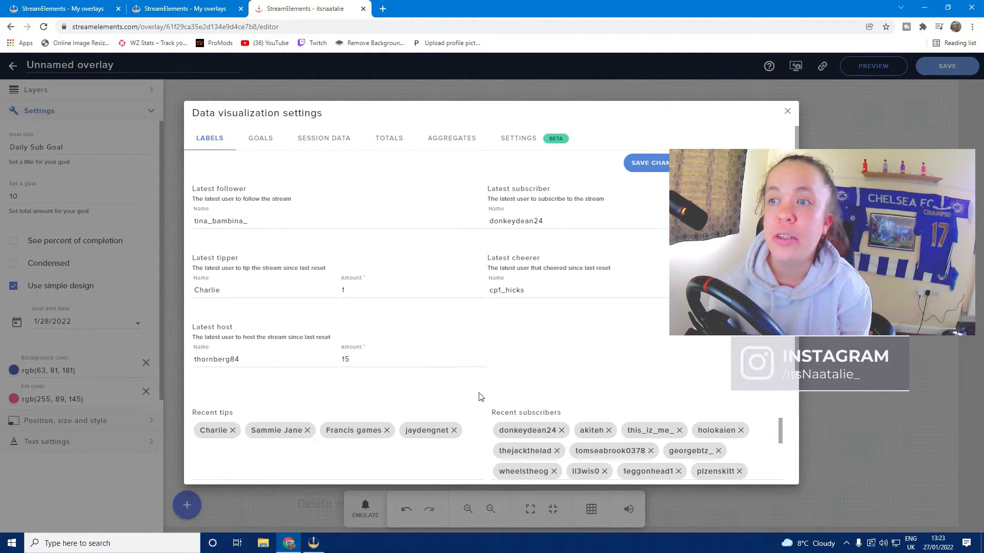
pyautogui.scroll(-2, 364, 413)
pyautogui.click(373, 431)
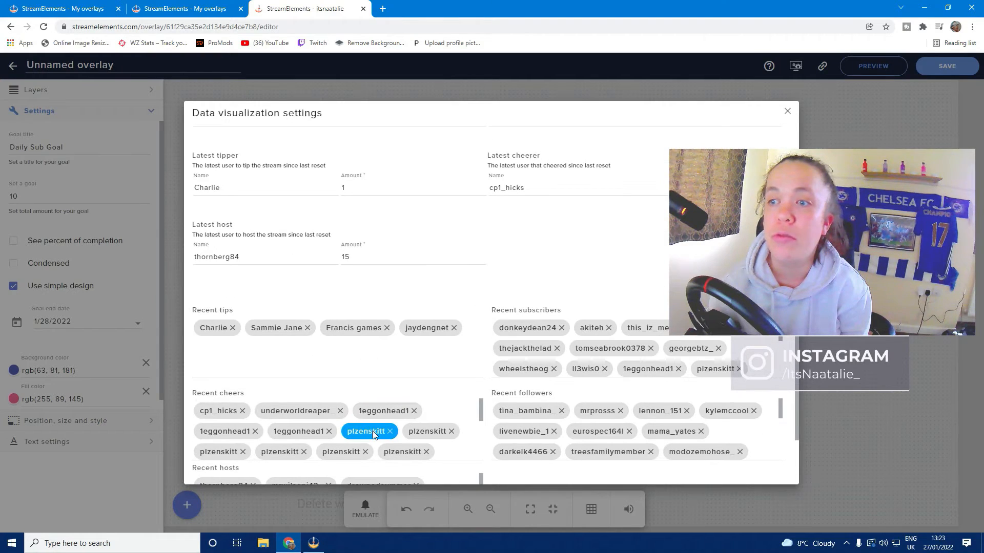
pyautogui.scroll(-2, 373, 431)
pyautogui.scroll(2, 375, 431)
pyautogui.scroll(2, 377, 418)
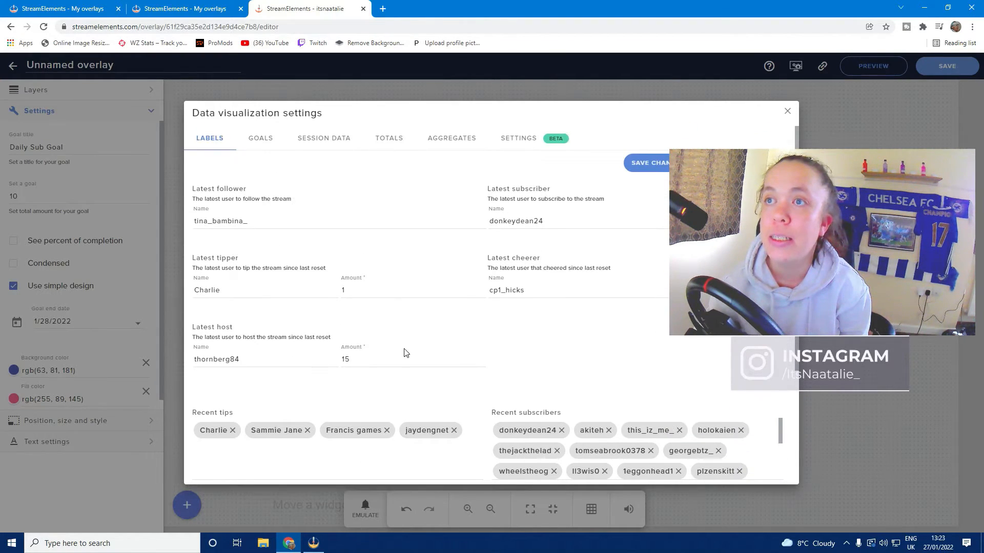
pyautogui.click(261, 140)
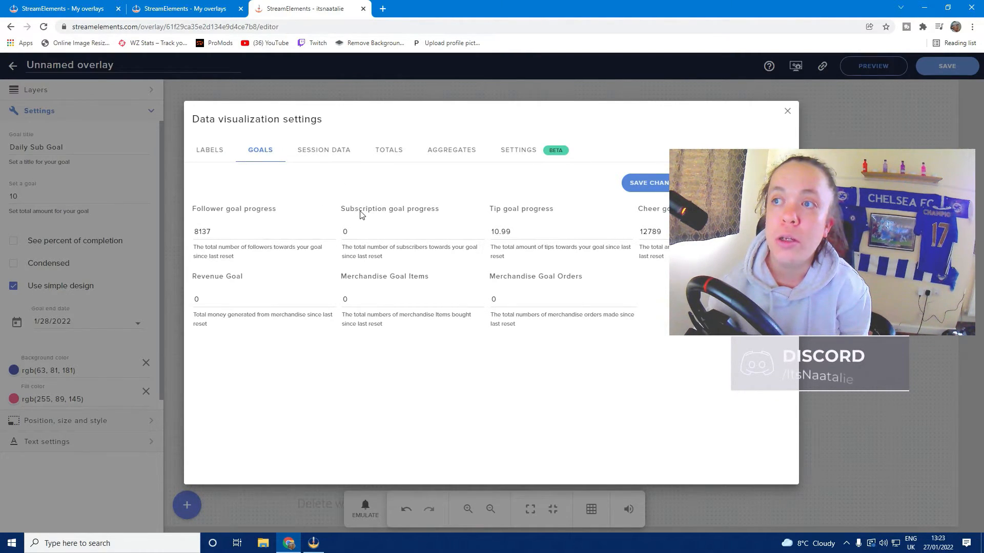
pyautogui.click(361, 233)
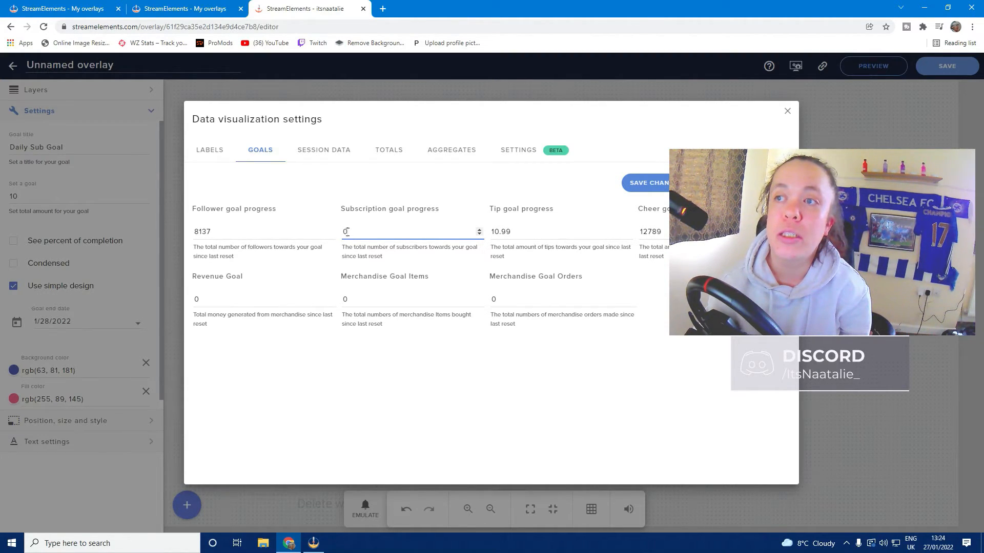
pyautogui.doubleClick(347, 232)
pyautogui.moveTo(355, 119); pyautogui.dragTo(404, 140)
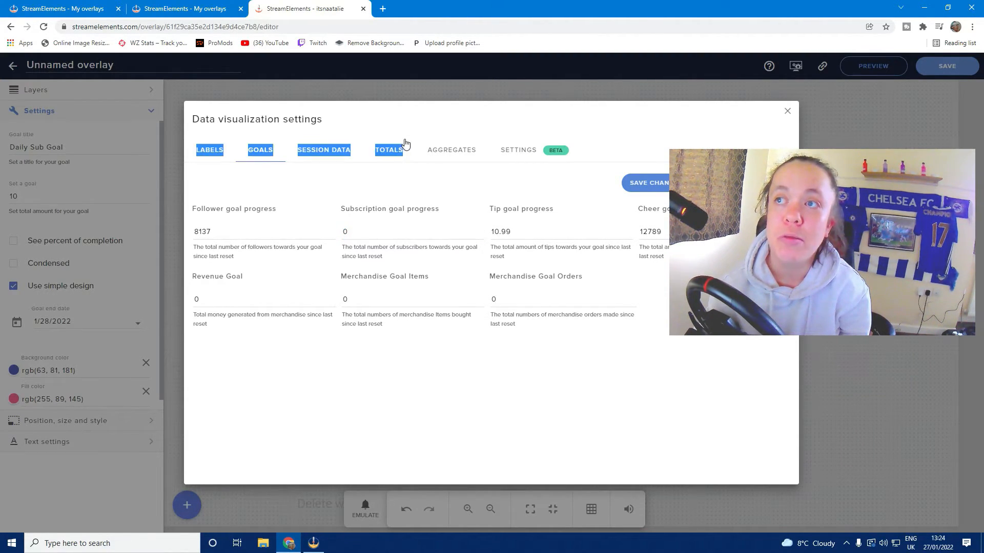
pyautogui.click(405, 121)
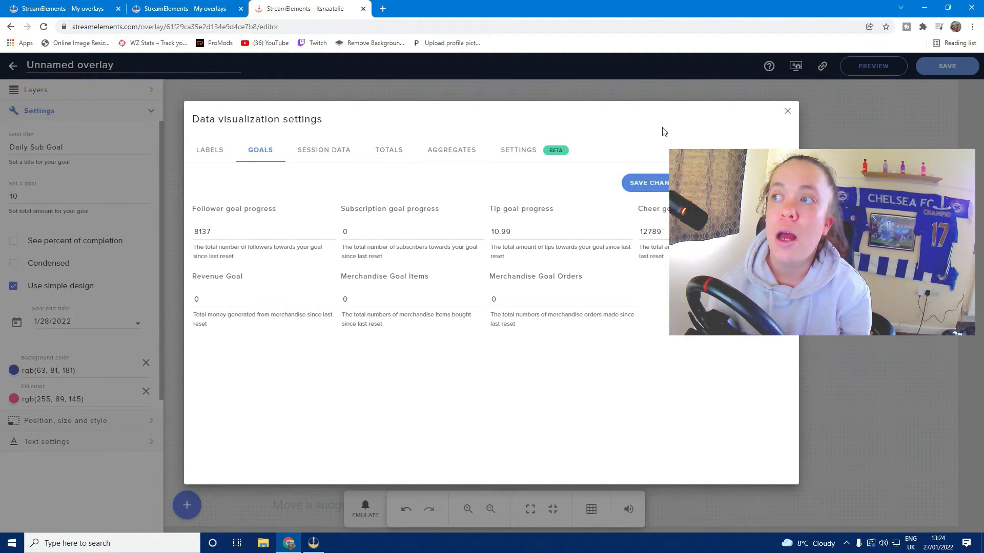
pyautogui.click(642, 187)
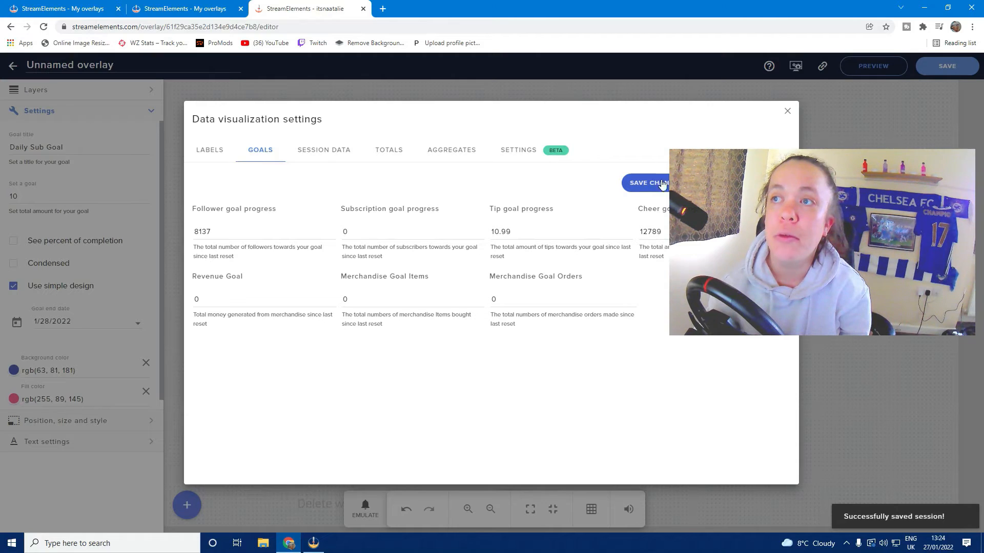
pyautogui.click(787, 111)
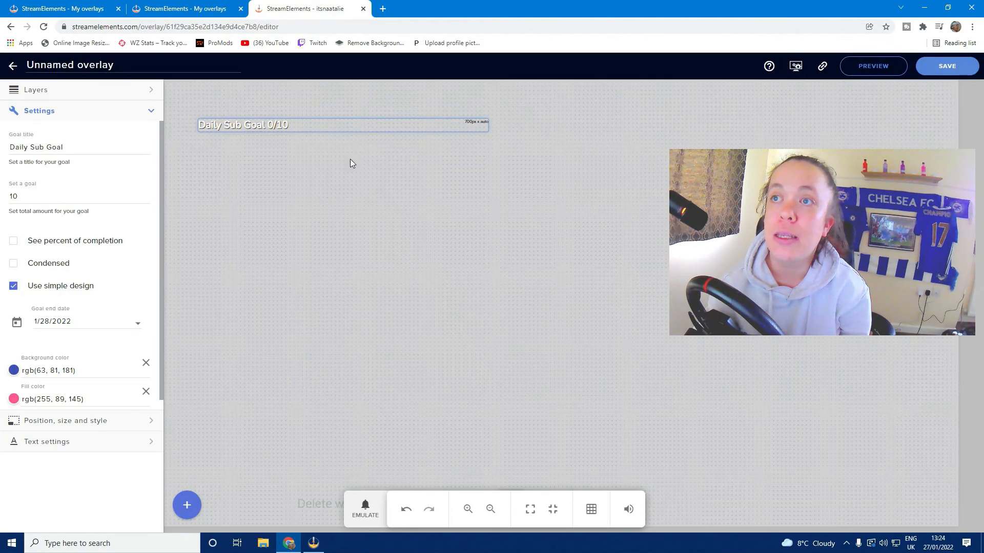
# Reposition the Daily Sub Goal label to about 144.71px by 195.42px on the canvas
pyautogui.moveTo(220, 127); pyautogui.dragTo(258, 136)
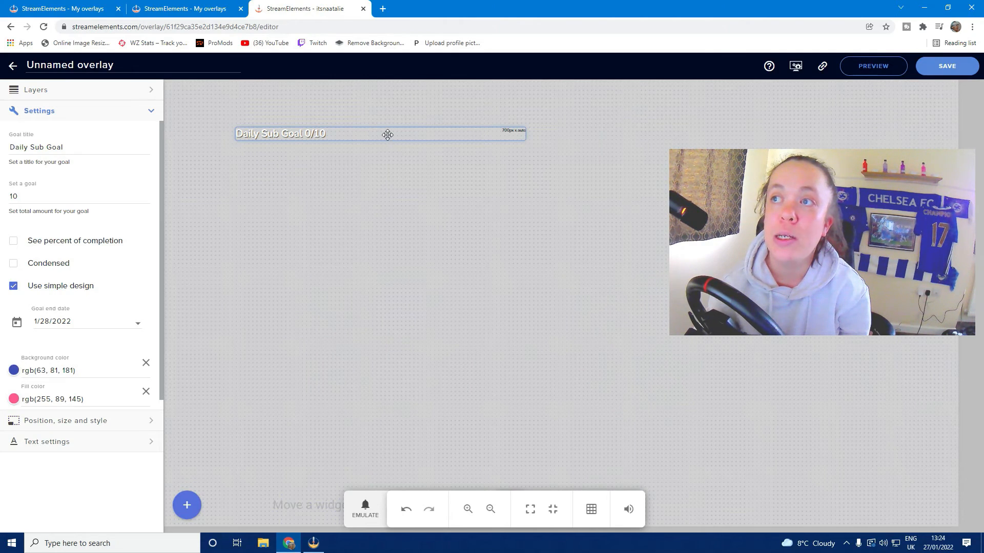
pyautogui.moveTo(388, 134); pyautogui.dragTo(363, 127)
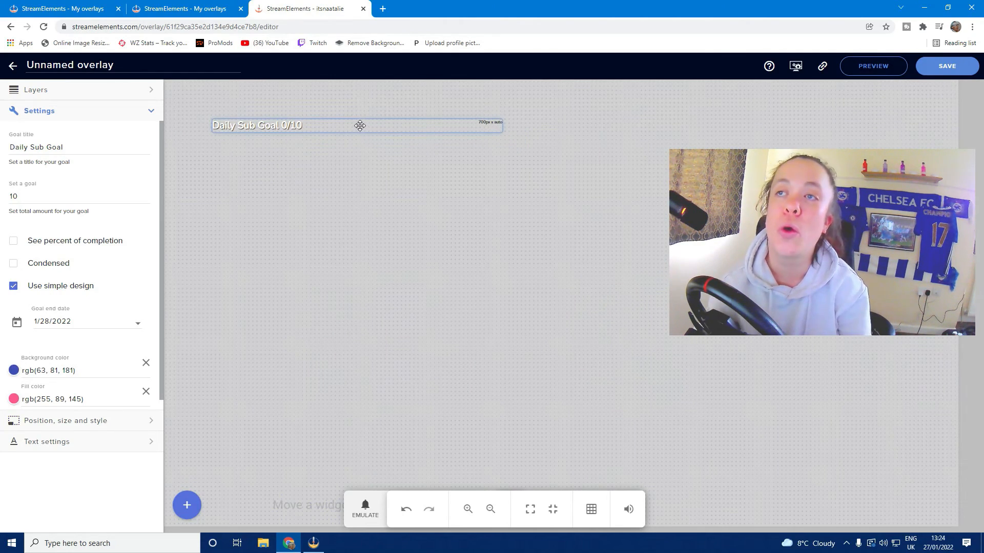
pyautogui.moveTo(349, 125); pyautogui.dragTo(380, 146)
pyautogui.click(378, 162)
pyautogui.click(371, 148)
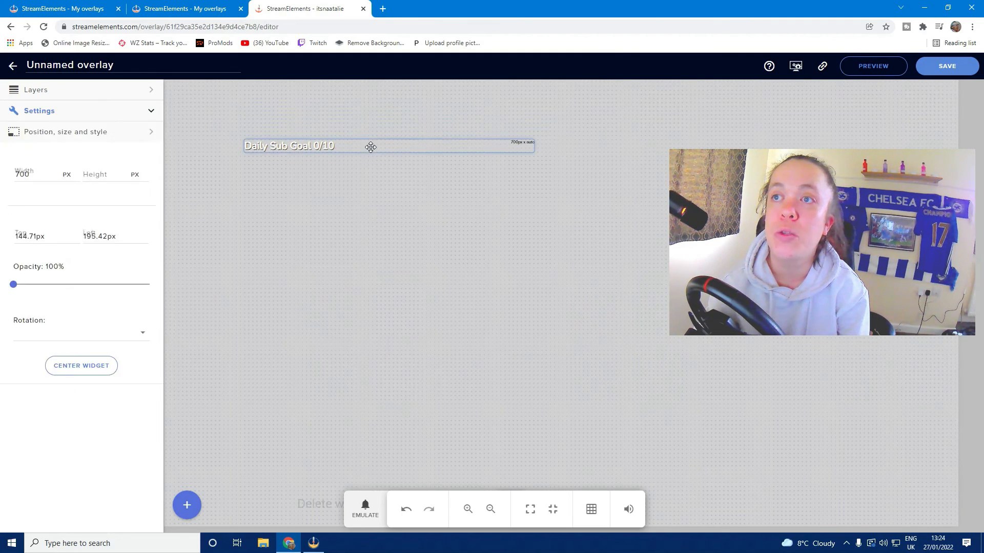